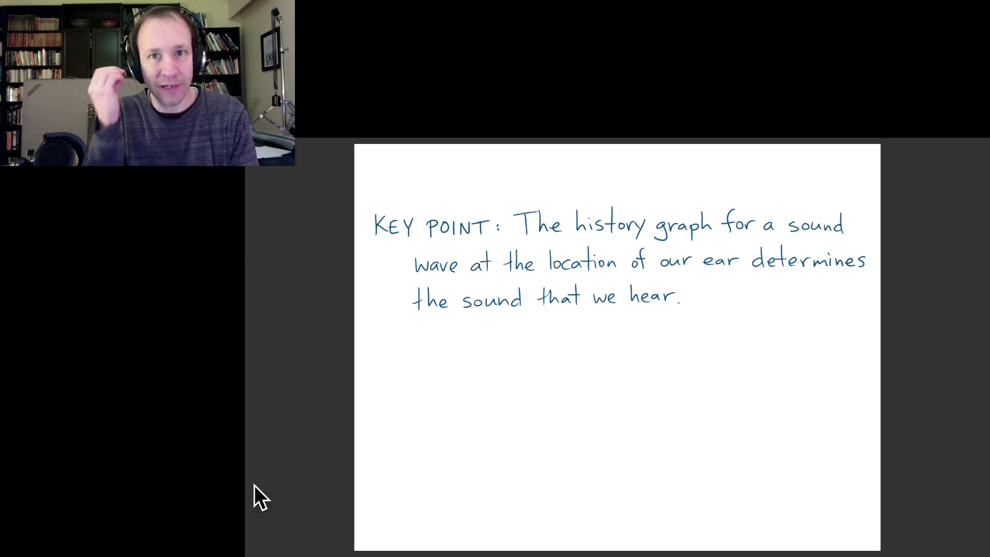
# Step: Advance the lecture to the cymbal wave-pulse slide
pyautogui.press('Right')
pyautogui.press('Right')
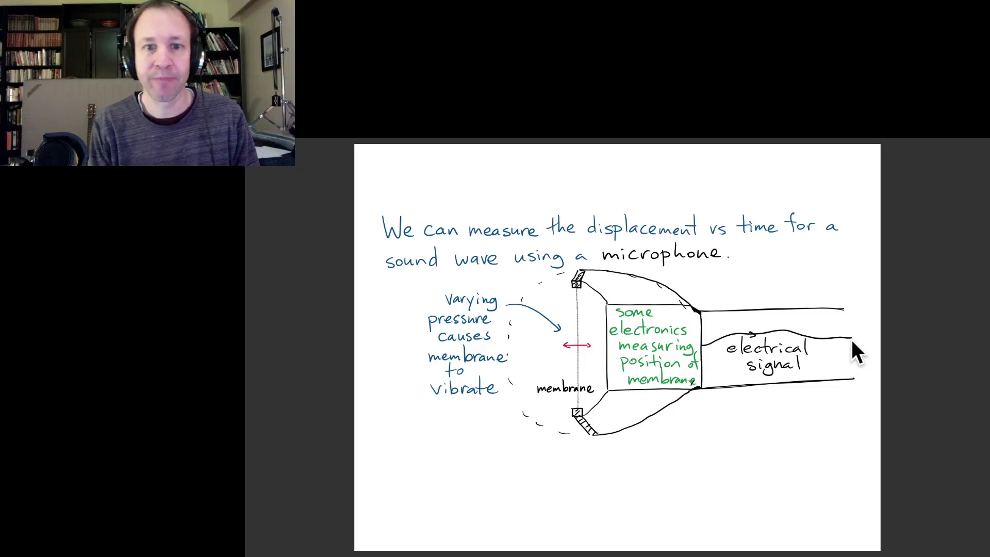
# Step: Move on to the DEMO slide and bring Audacity to the front
pyautogui.press('Right')
pyautogui.moveTo(246, 245)
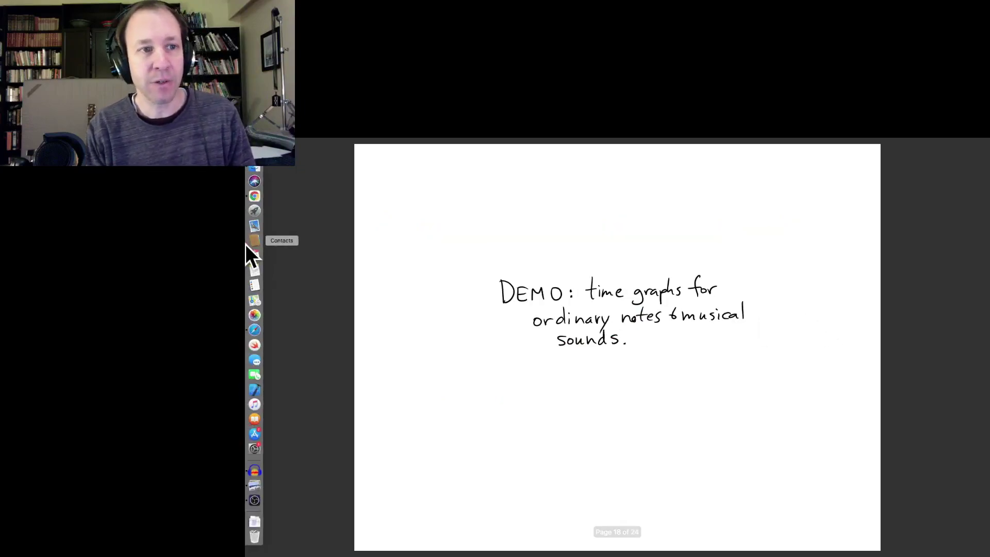
pyautogui.click(253, 471)
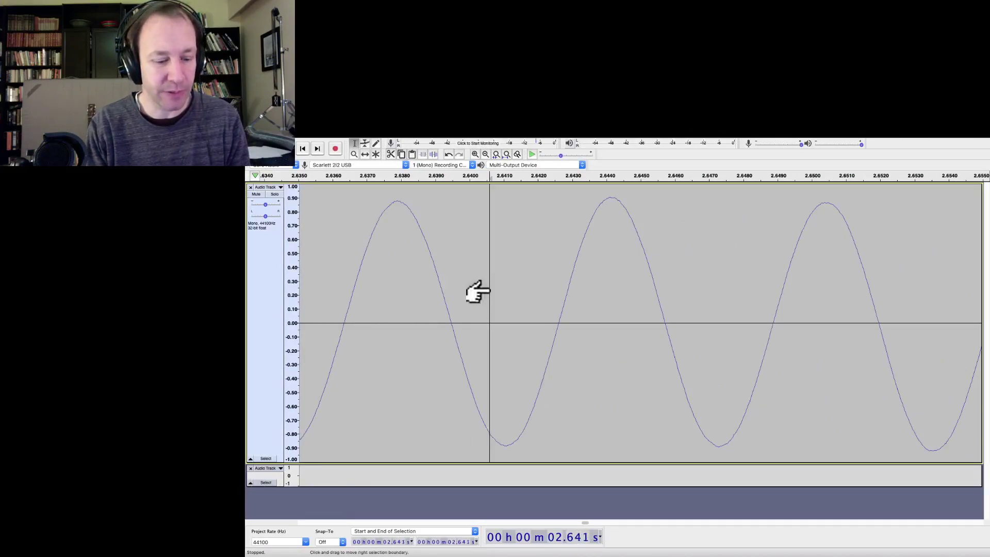
# Step: Delete the old sine-wave recording and zoom the timeline out four steps
pyautogui.press('super+a')
pyautogui.press('BackSpace')
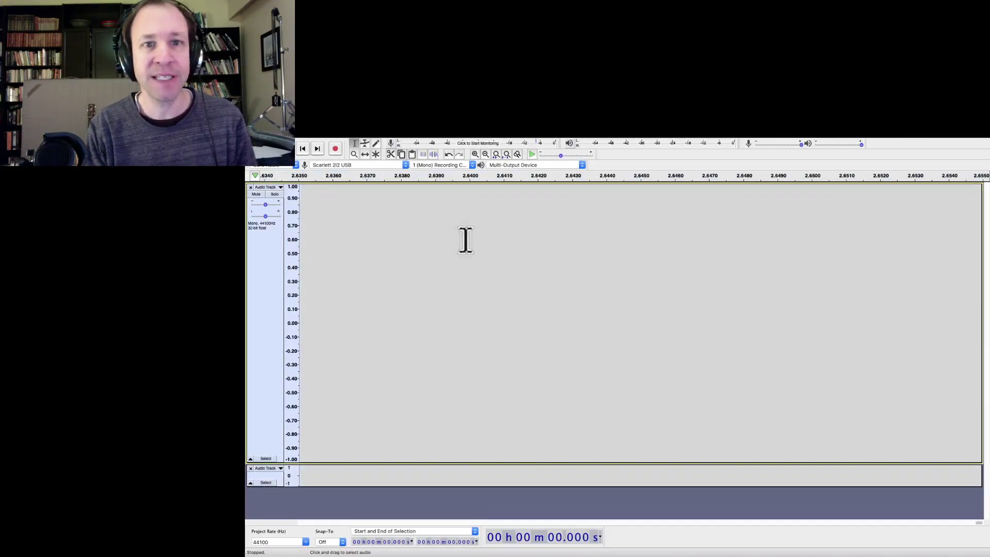
pyautogui.click(485, 155)
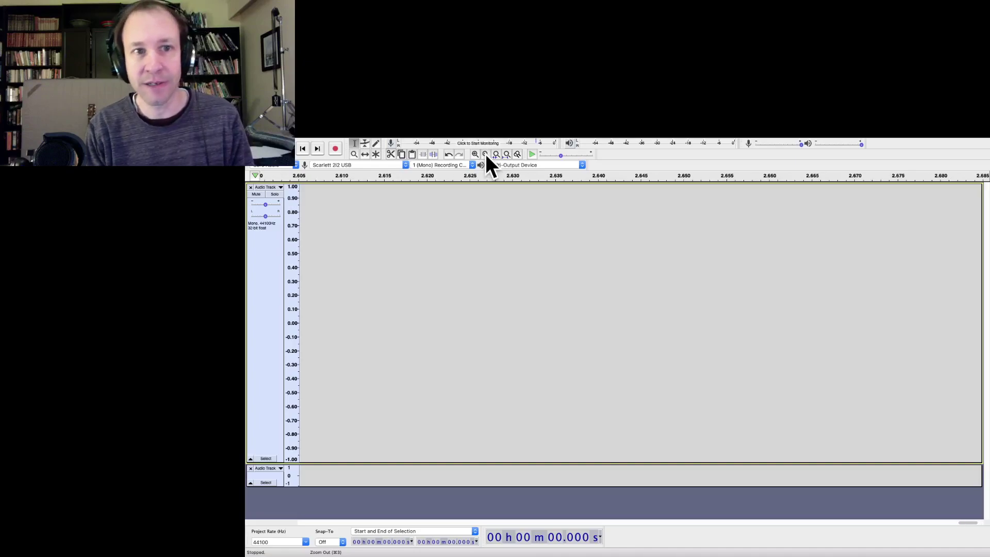
pyautogui.click(485, 154)
pyautogui.click(486, 154)
pyautogui.click(485, 155)
# Step: Zoom out once more so the ruler spans 0 to 10 seconds
pyautogui.click(485, 155)
pyautogui.click(485, 155)
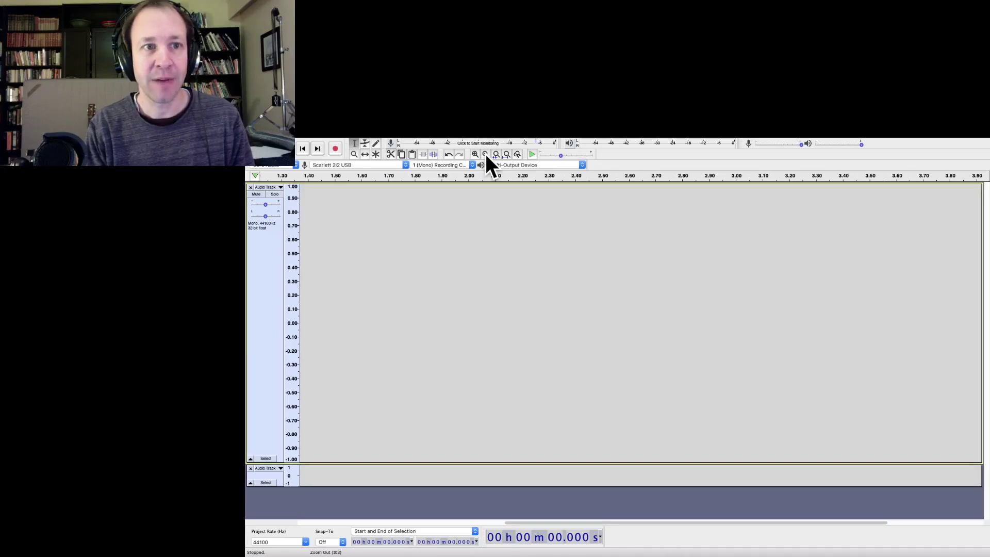
pyautogui.click(485, 155)
pyautogui.click(485, 154)
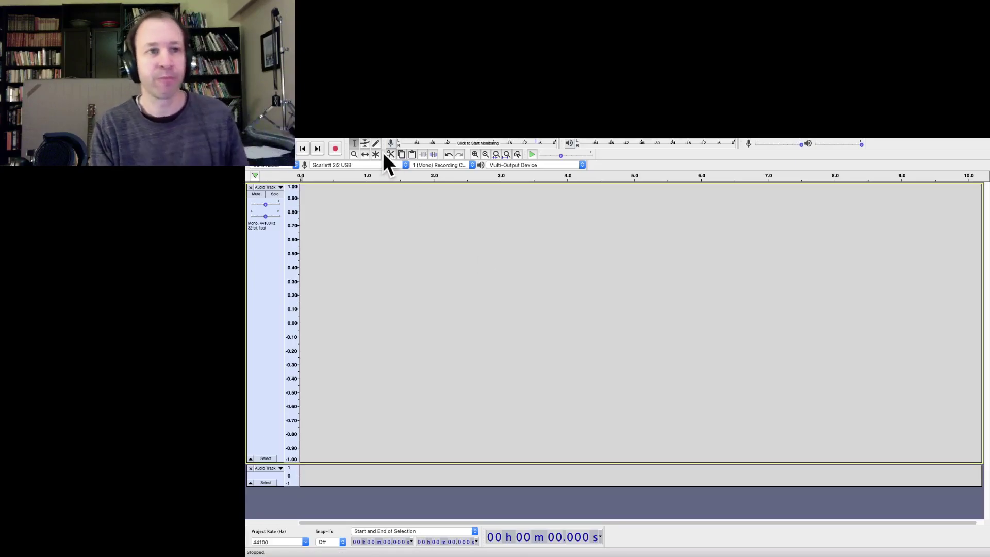
# Step: Record a roughly 3.5-second take containing one sharp sound burst
pyautogui.click(336, 148)
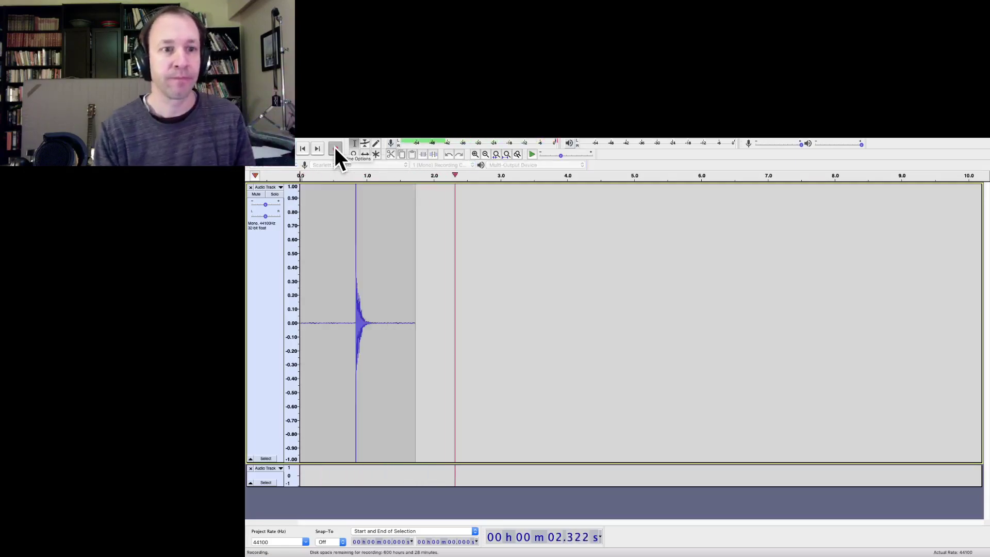
pyautogui.click(295, 155)
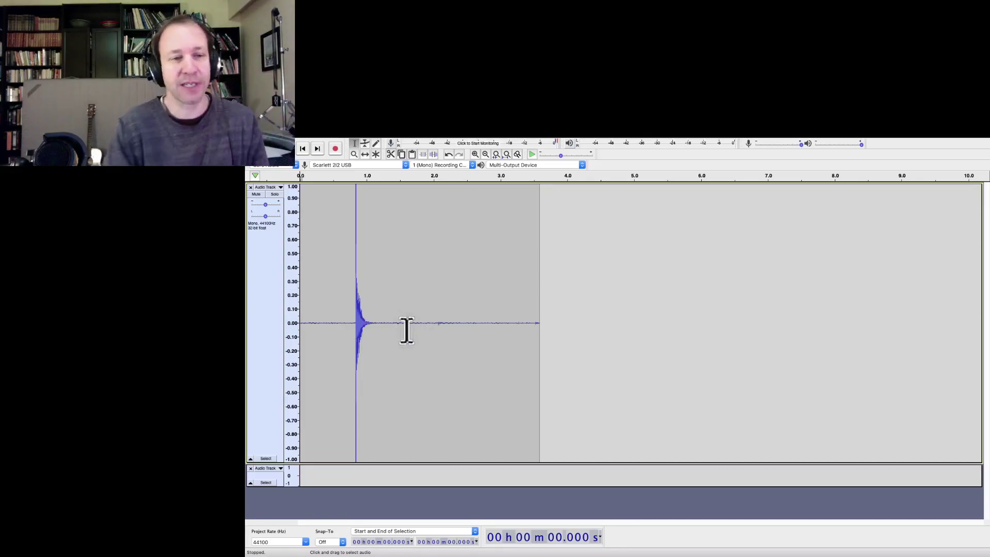
# Step: Place the edit point on the sound burst at 0.882 s
pyautogui.click(356, 323)
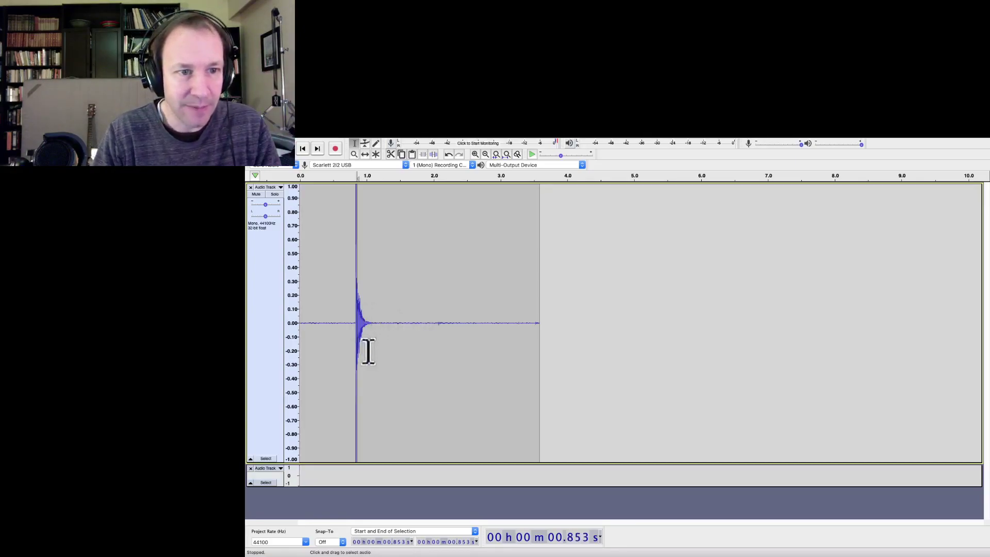
pyautogui.click(354, 323)
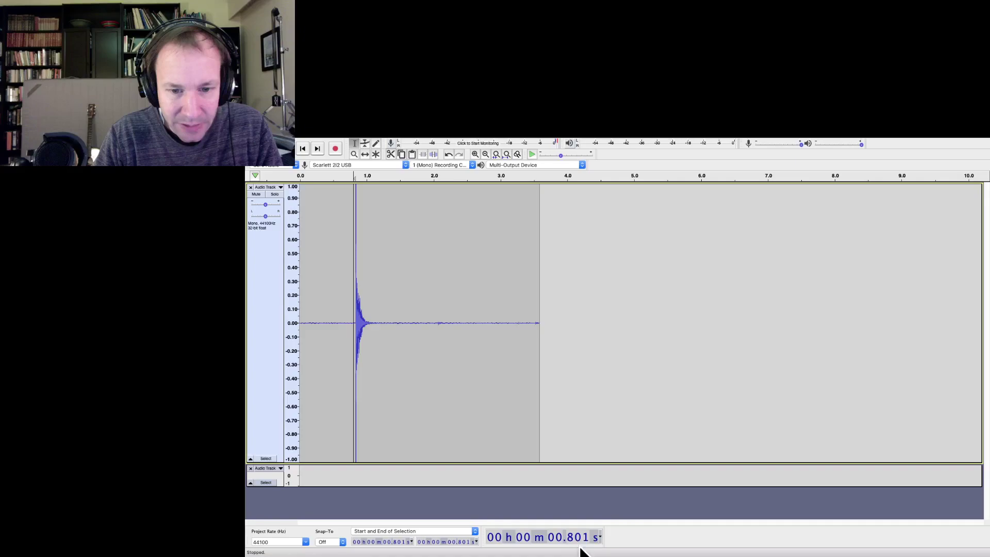
pyautogui.click(370, 323)
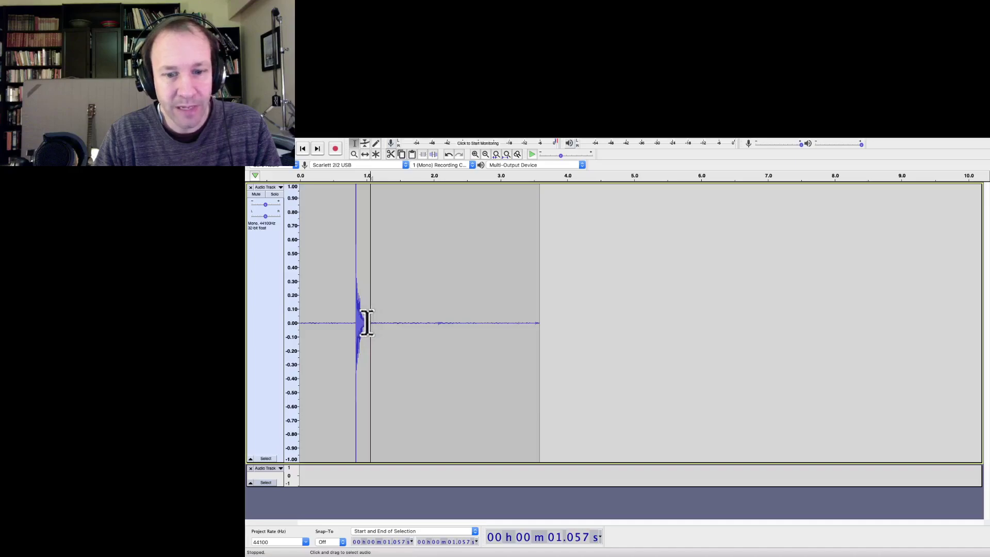
pyautogui.click(366, 323)
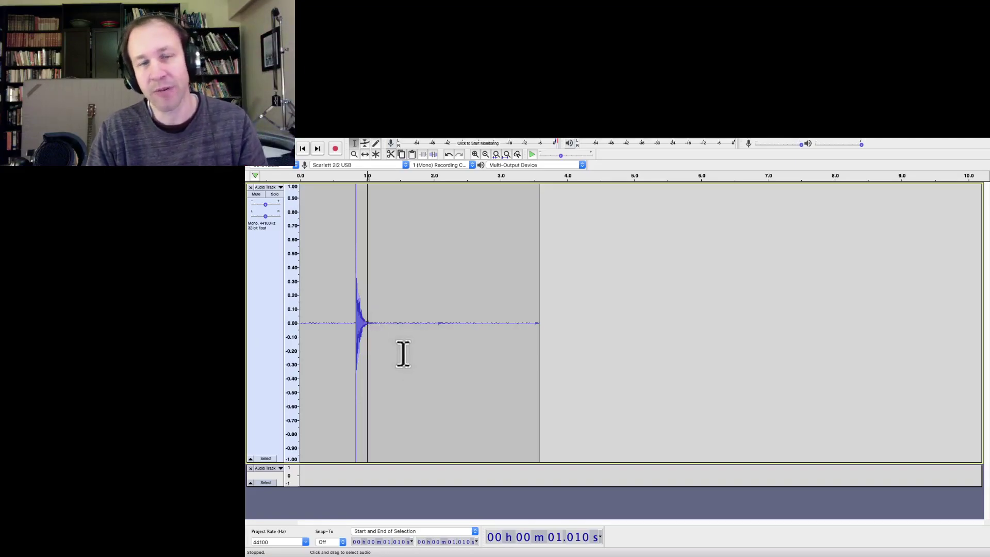
pyautogui.click(362, 323)
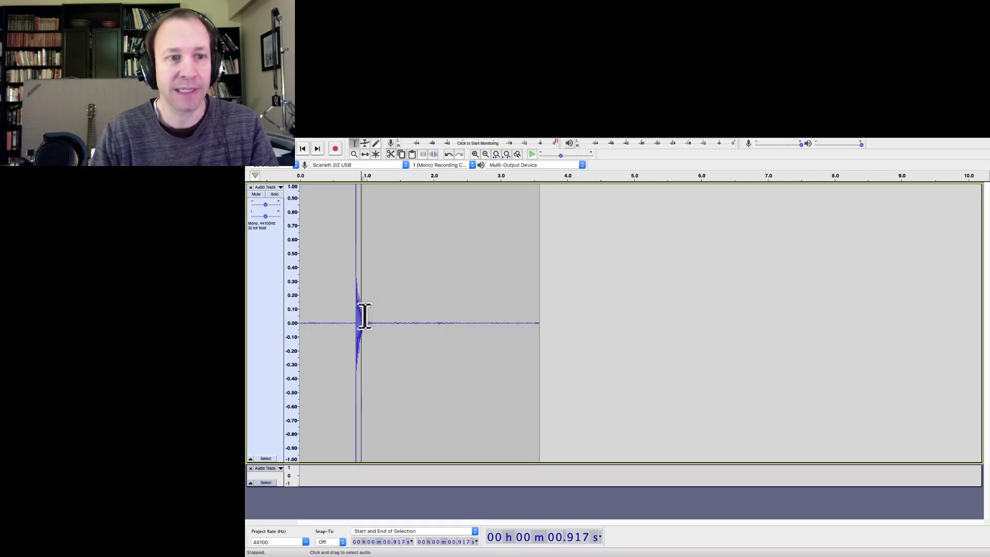
pyautogui.click(359, 322)
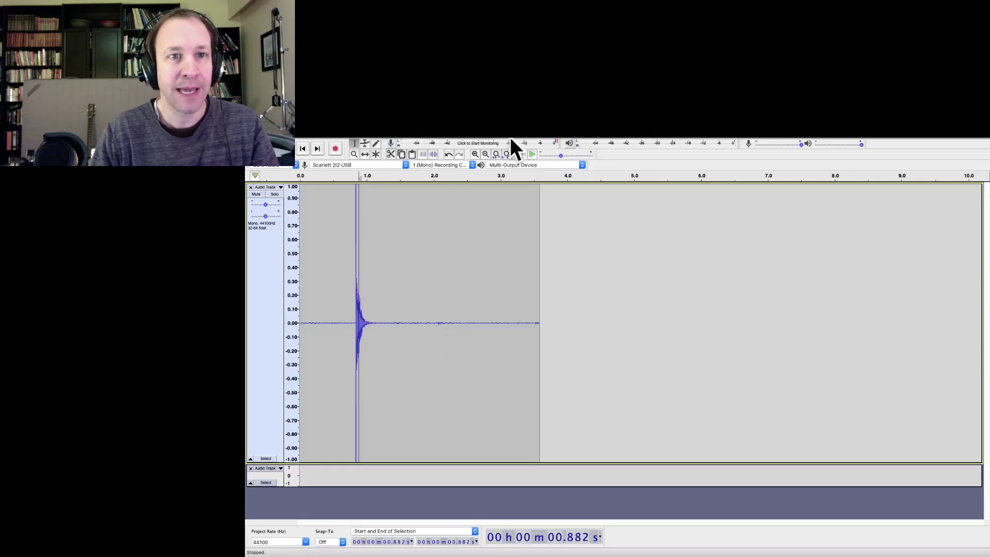
# Step: Zoom in around 0.88 s until the ruler spans about 0.862–0.902 s
pyautogui.click(475, 153)
pyautogui.click(476, 153)
pyautogui.click(475, 153)
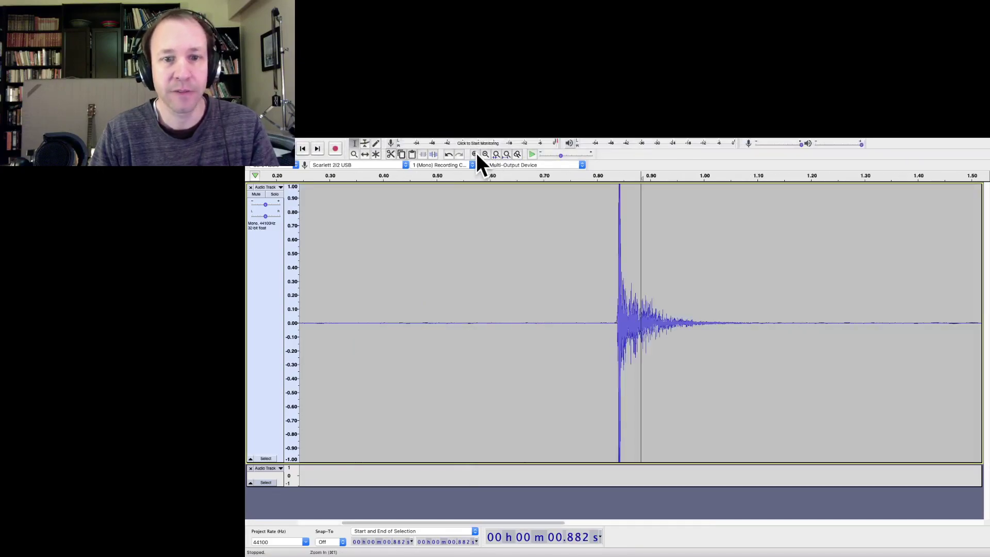
pyautogui.click(475, 153)
pyautogui.click(476, 153)
pyautogui.click(475, 153)
pyautogui.click(475, 153)
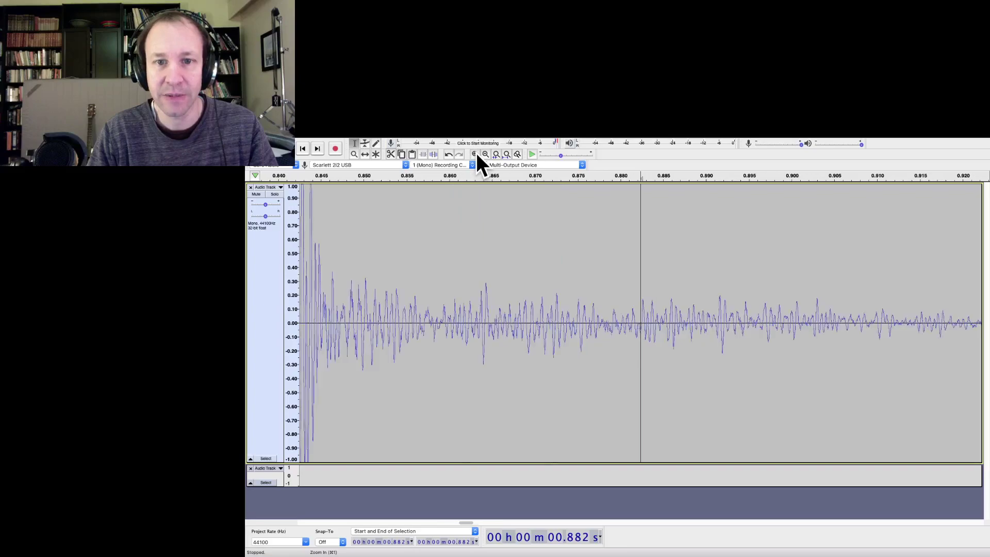
pyautogui.click(475, 153)
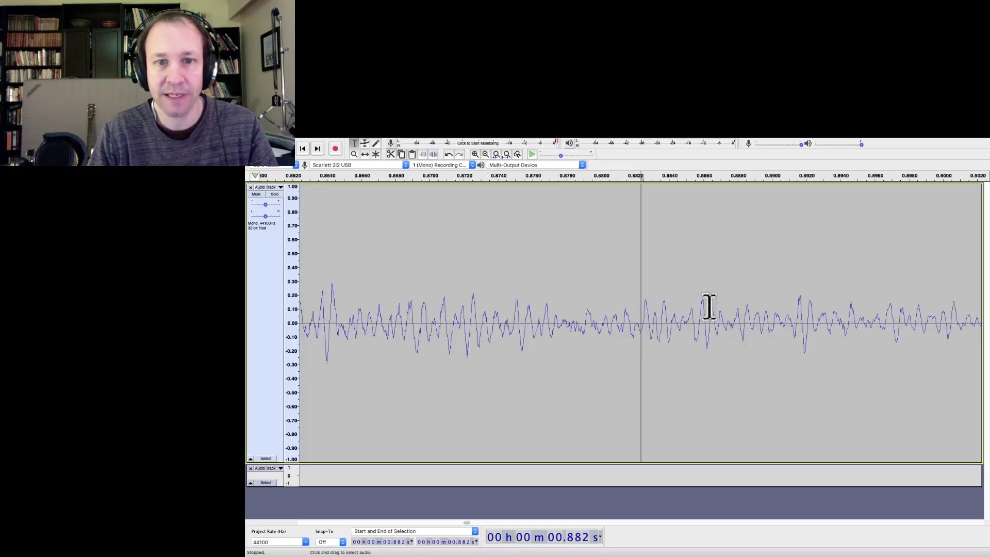
pyautogui.click(485, 154)
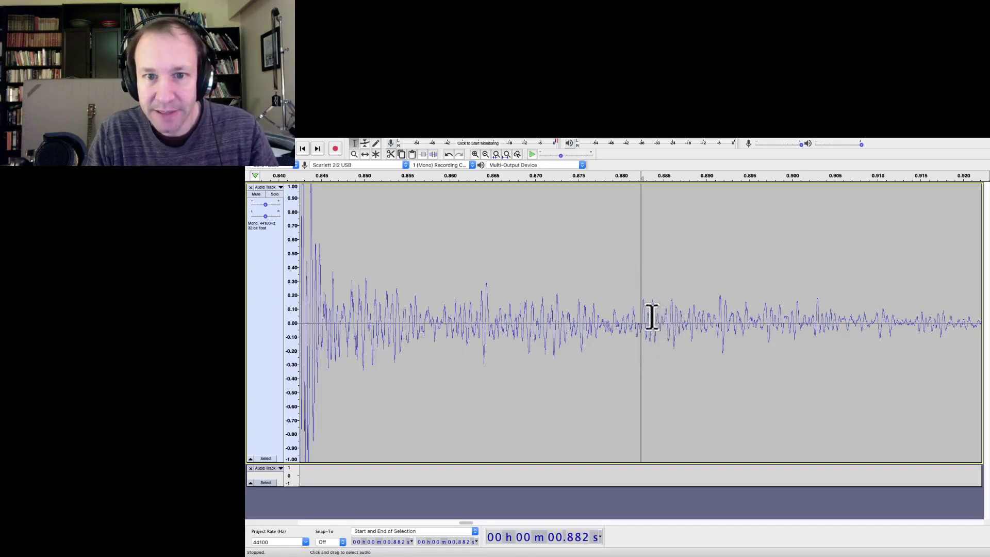
pyautogui.click(475, 154)
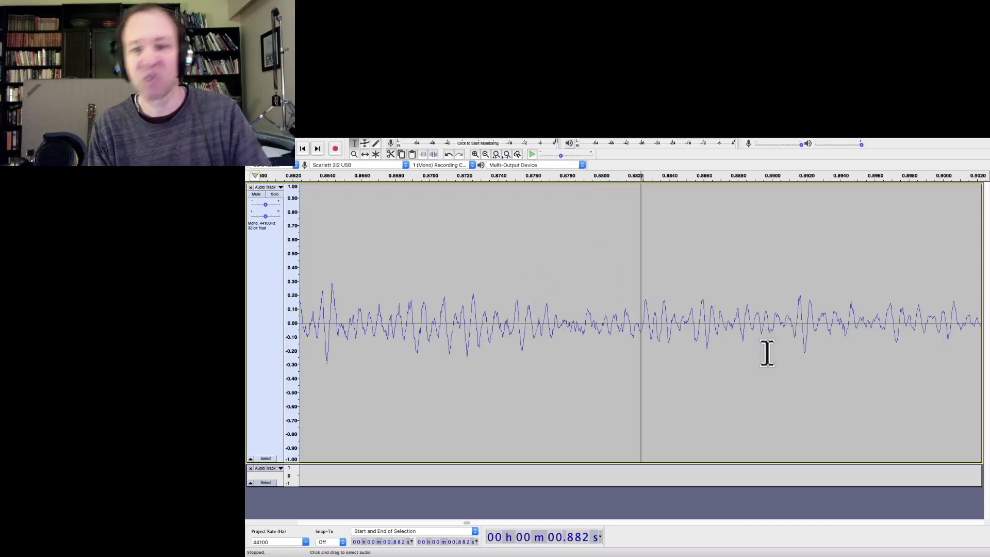
# Step: Zoom out two steps to show the burst from about 0.71 to 1.04 s
pyautogui.click(485, 154)
pyautogui.click(485, 154)
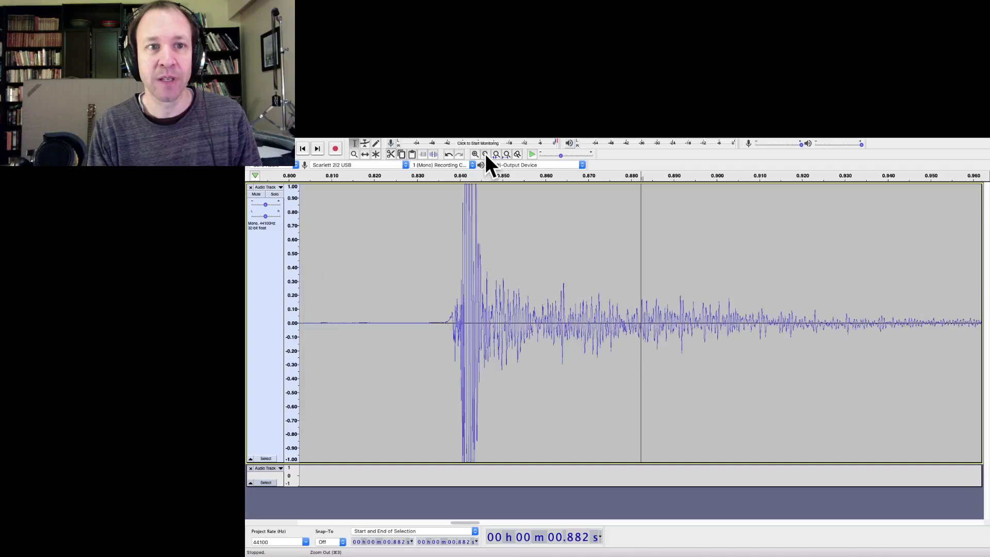
pyautogui.click(485, 154)
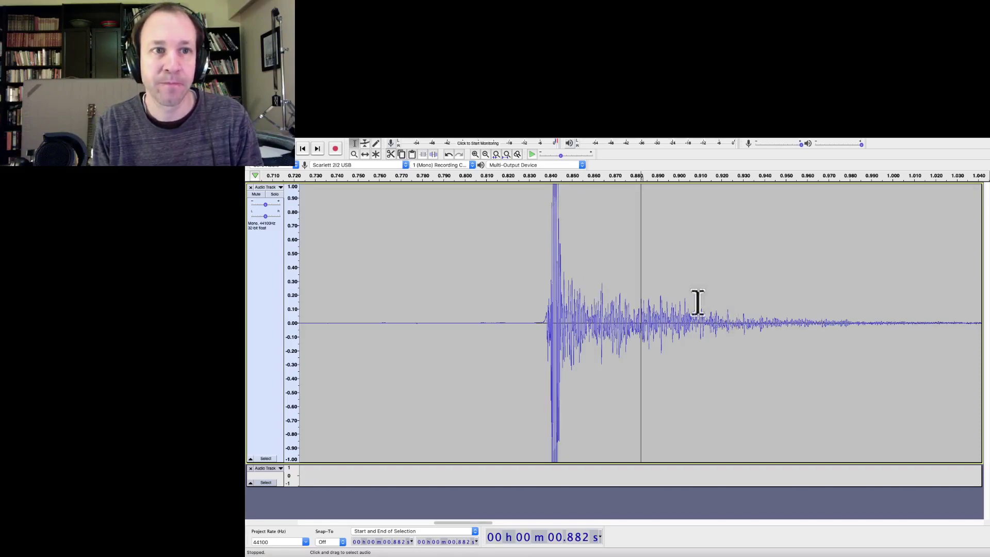
# Step: Delete the cymbal-burst take and zoom out until the ruler shows 0–5 s
pyautogui.click(440, 289)
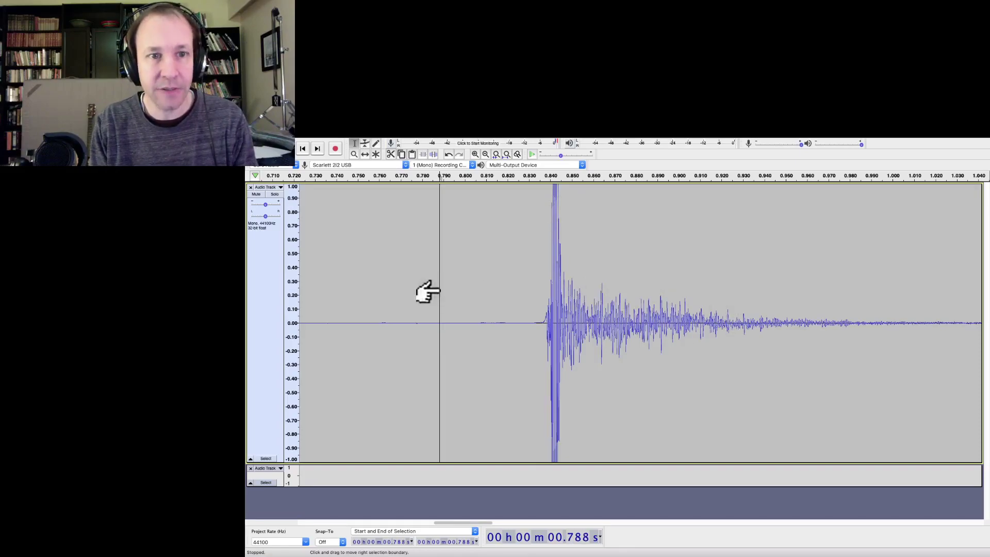
pyautogui.press('super+a')
pyautogui.press('BackSpace')
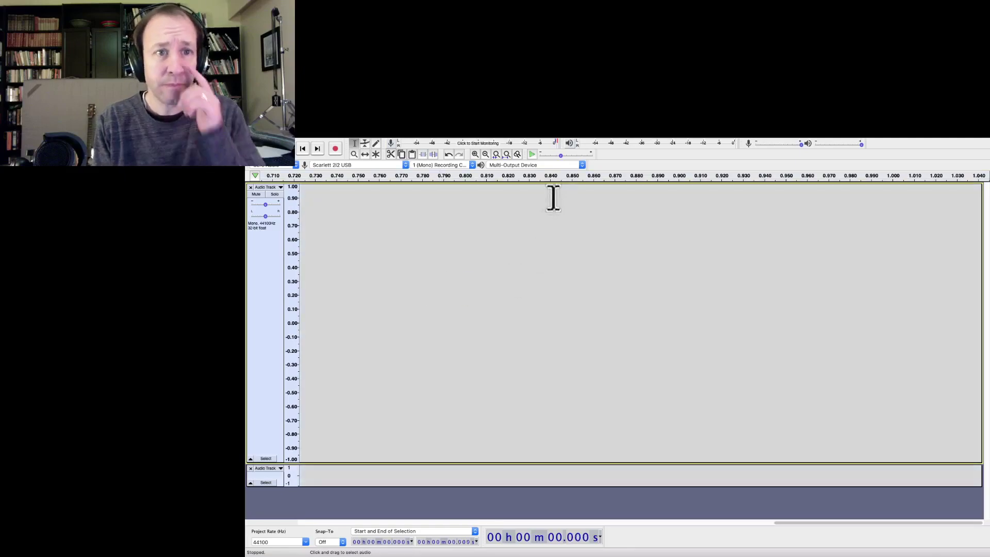
pyautogui.click(485, 155)
pyautogui.click(485, 154)
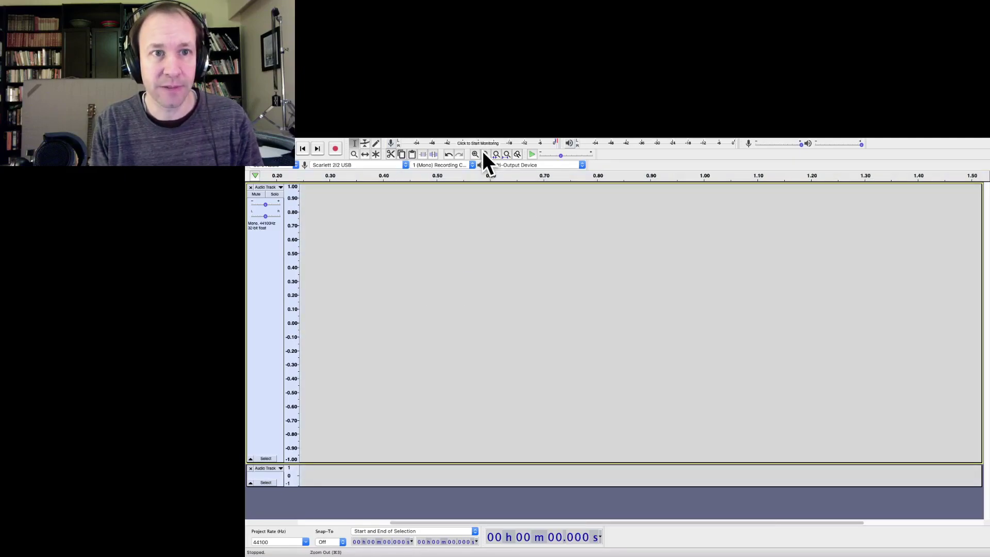
pyautogui.click(486, 155)
pyautogui.click(485, 155)
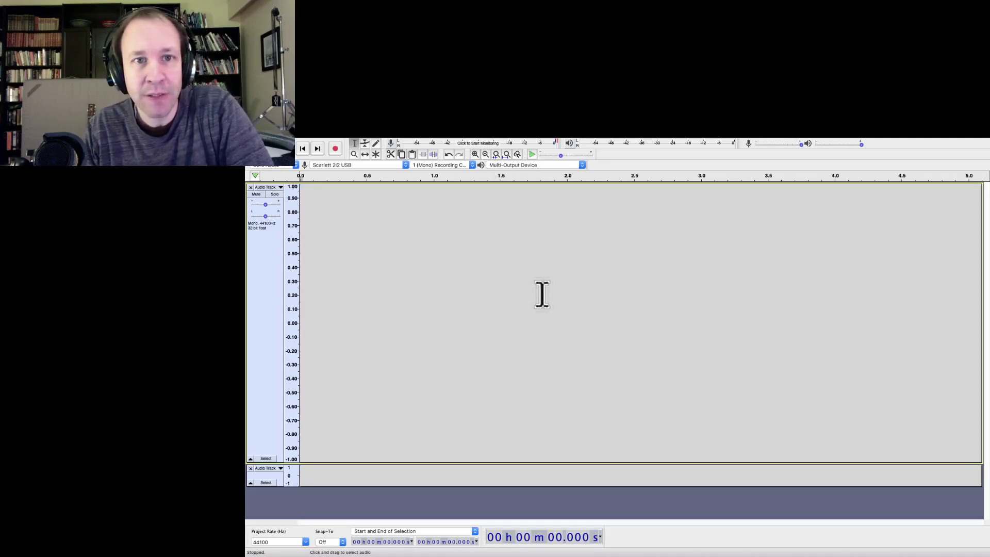
# Step: Record a steady tone of about three seconds and set the edit point at 0.801 s
pyautogui.click(533, 154)
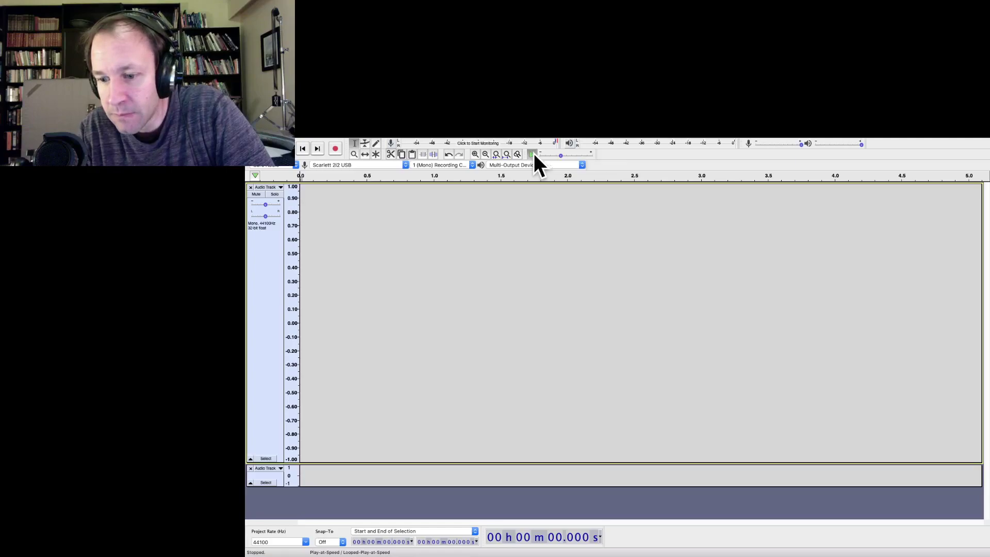
pyautogui.click(333, 148)
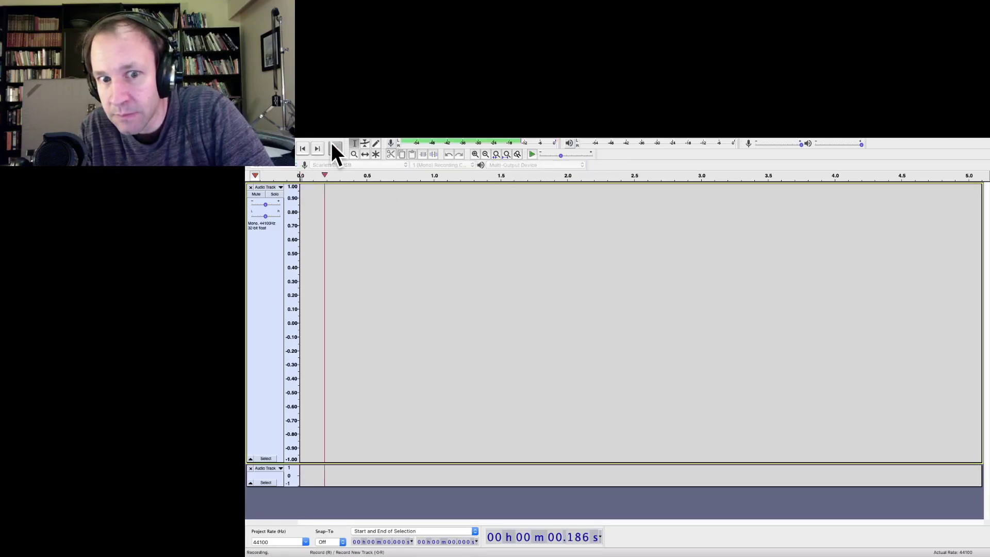
pyautogui.click(288, 148)
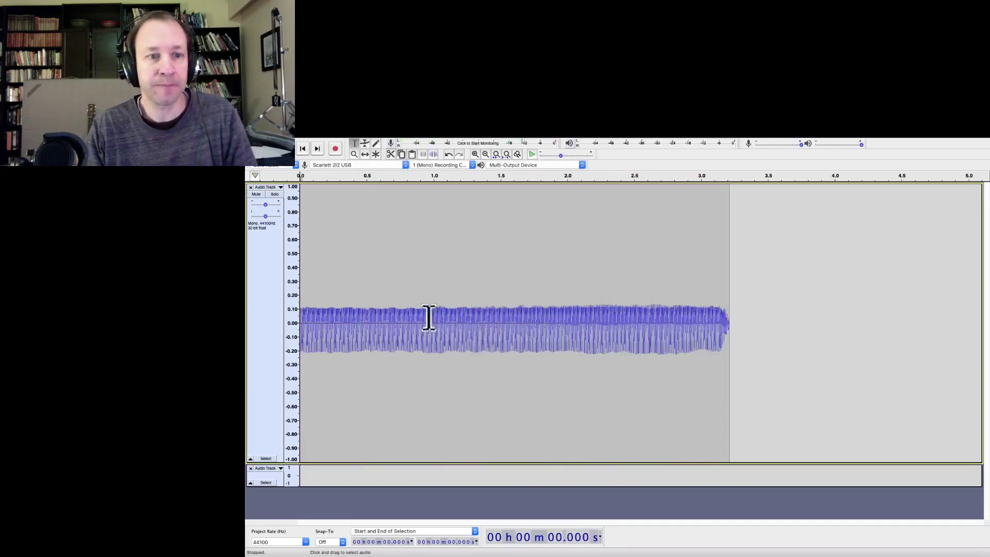
pyautogui.click(407, 320)
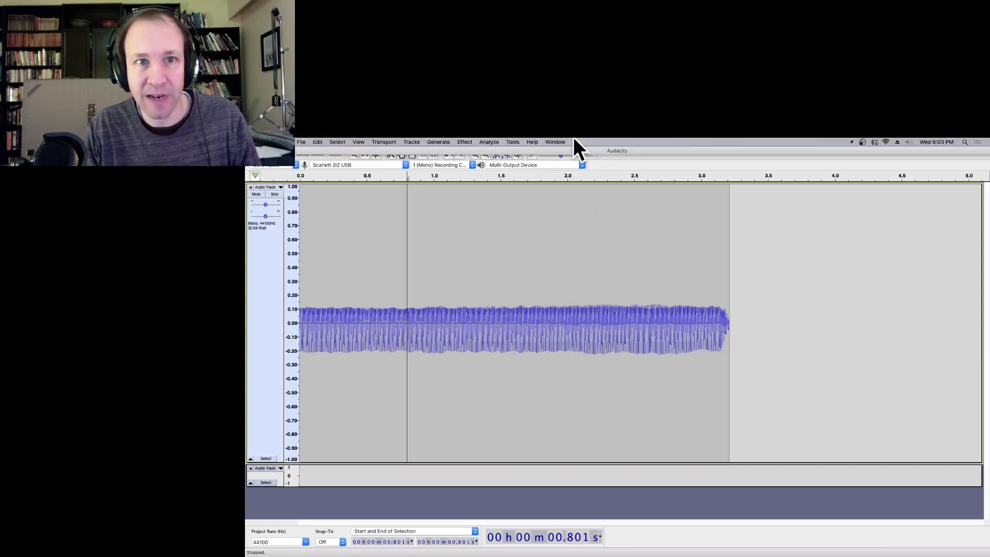
# Step: Zoom in five steps on the tone until the ruler spans about 0.72–0.88 s
pyautogui.click(475, 152)
pyautogui.click(475, 153)
pyautogui.click(476, 153)
pyautogui.click(476, 153)
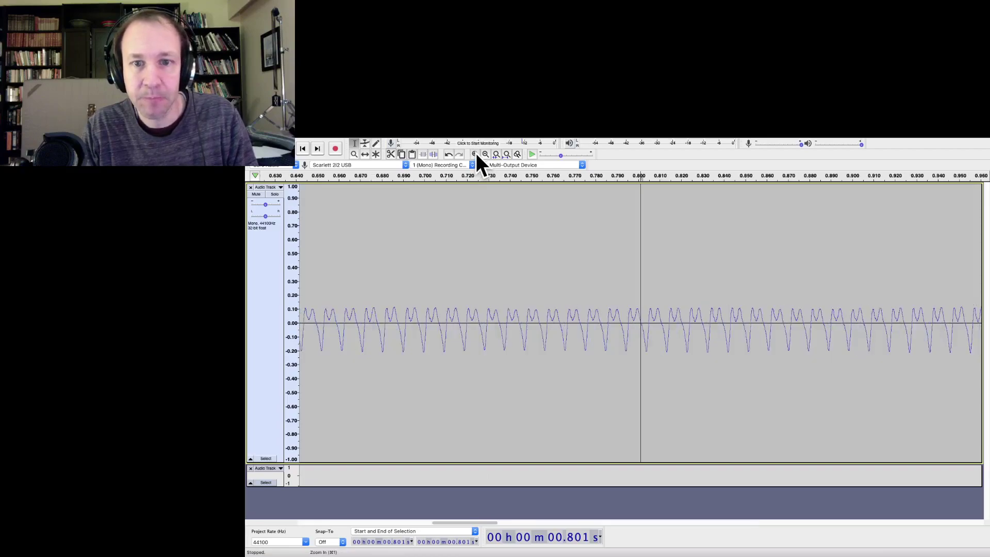
pyautogui.click(476, 153)
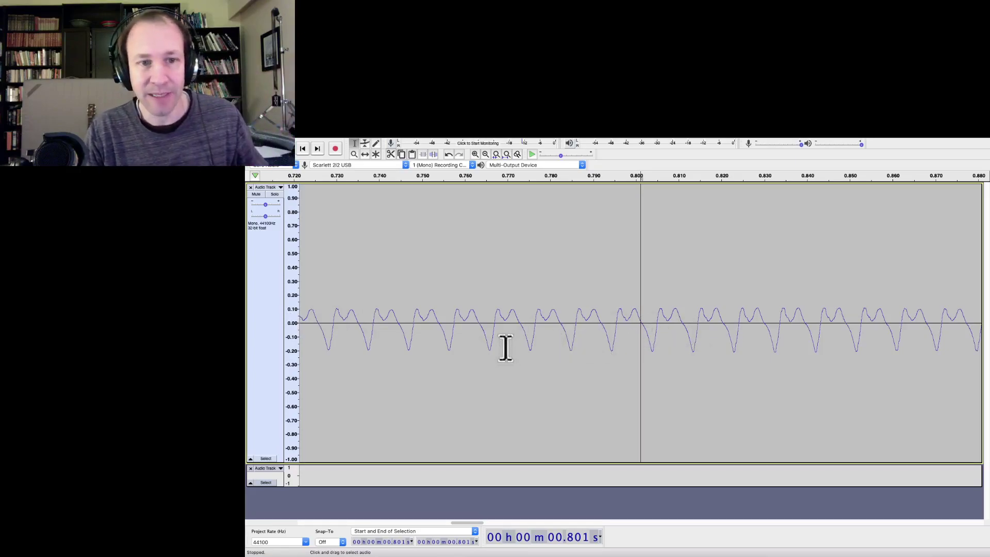
pyautogui.click(448, 330)
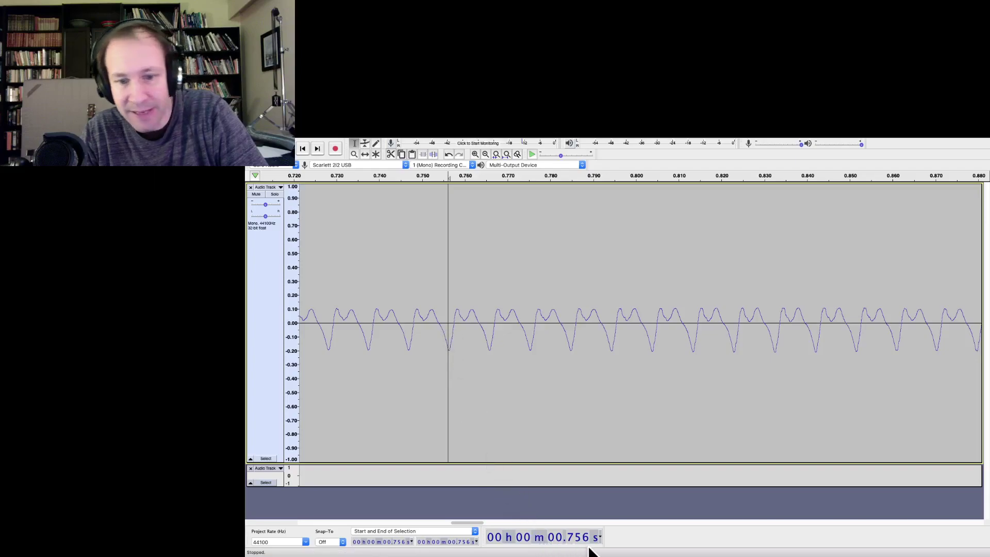
pyautogui.click(489, 317)
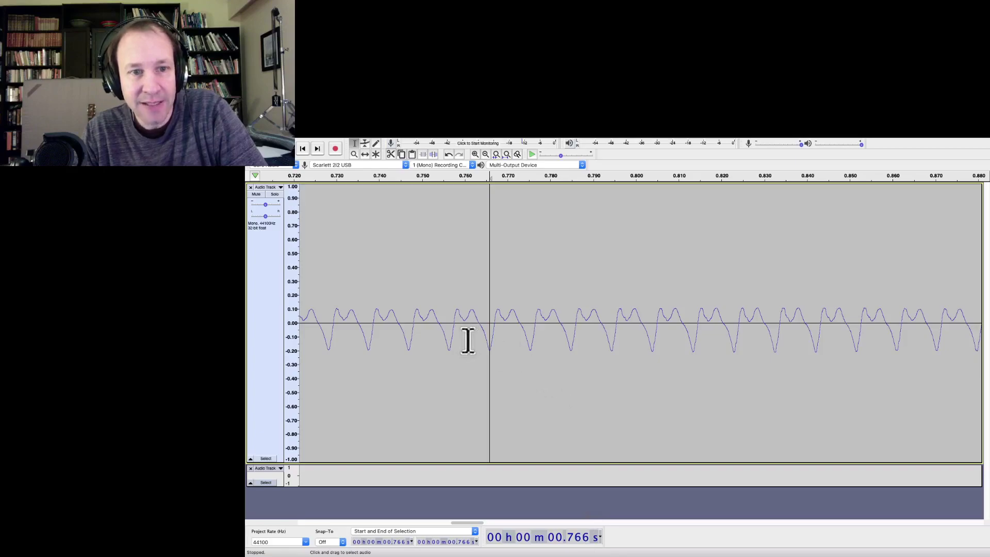
pyautogui.click(450, 324)
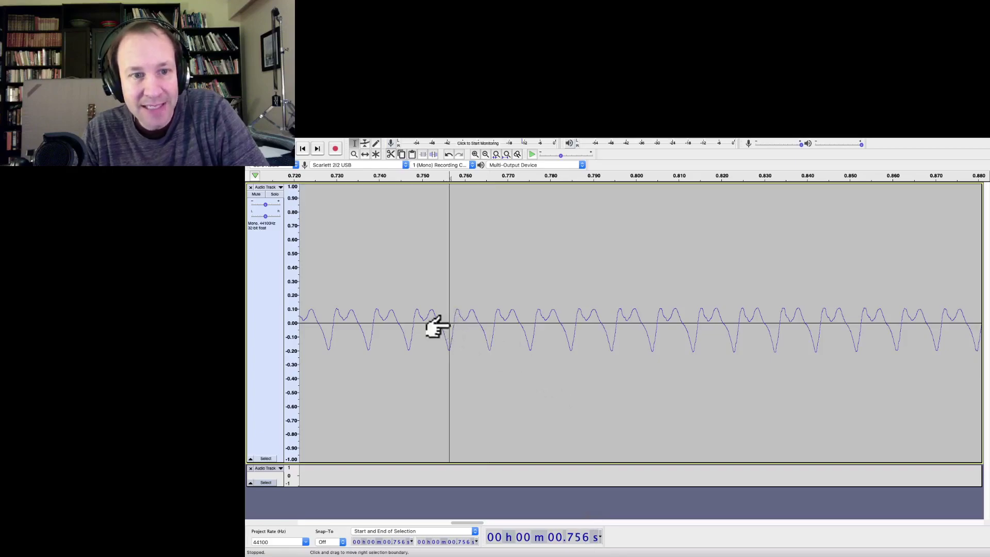
pyautogui.click(488, 325)
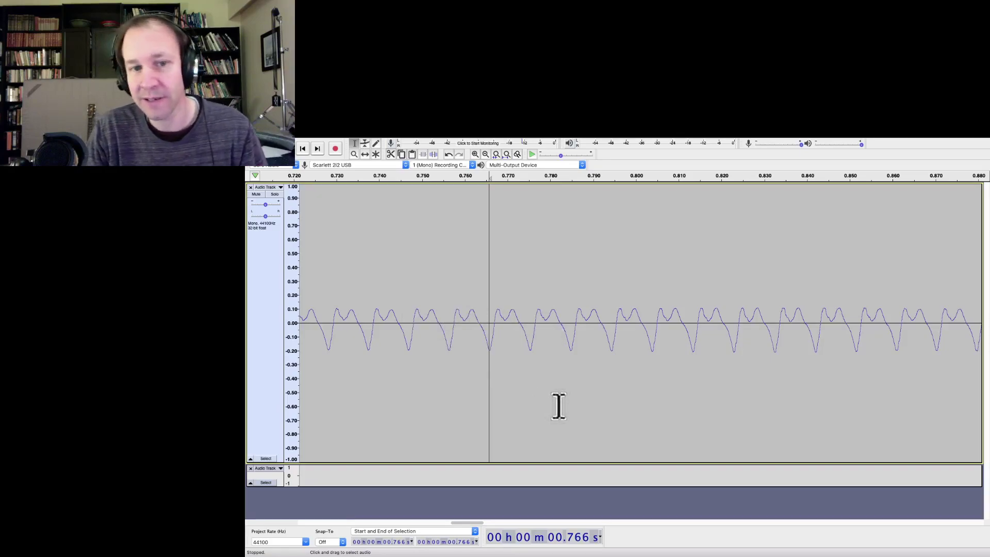
pyautogui.click(460, 279)
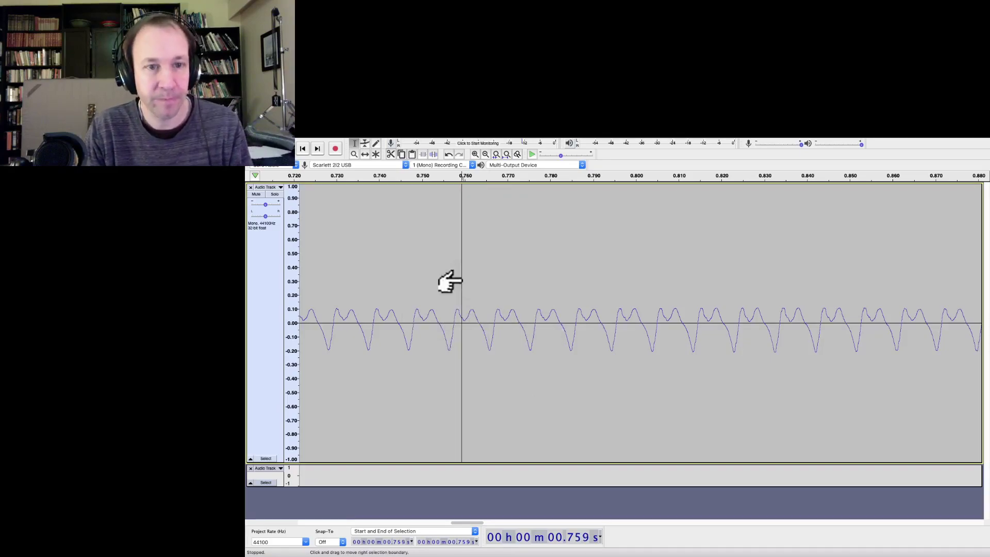
pyautogui.press('super+a')
pyautogui.press('Delete')
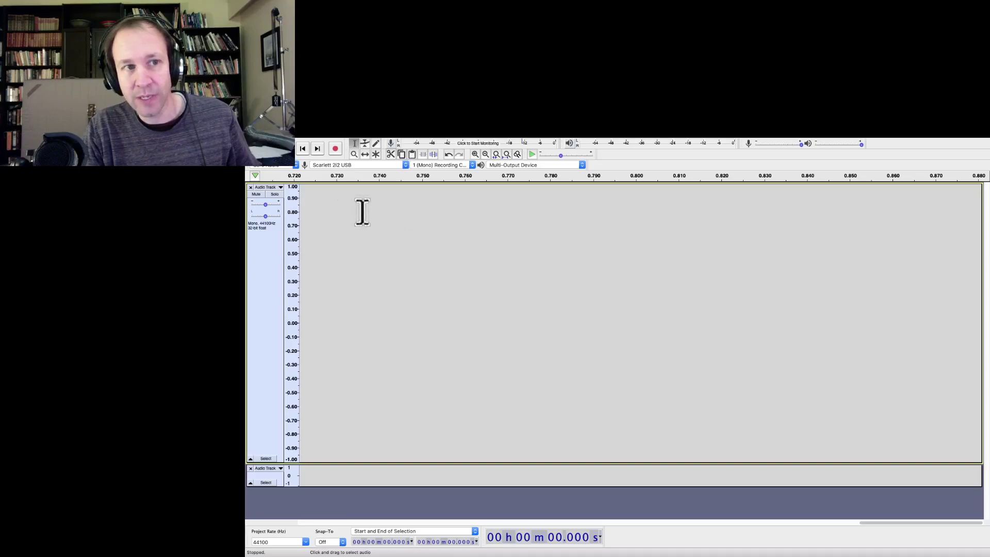
pyautogui.click(484, 153)
pyautogui.click(485, 154)
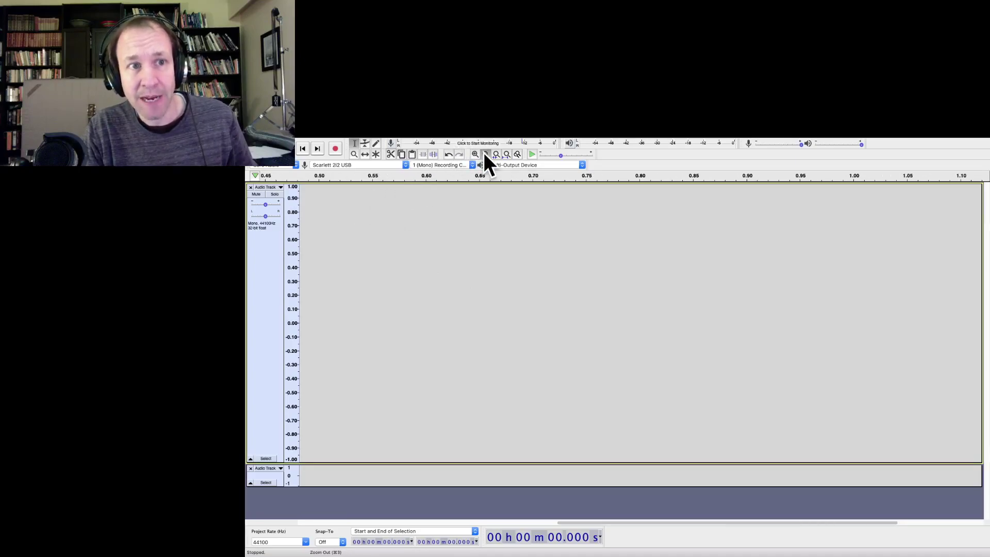
pyautogui.click(484, 153)
pyautogui.click(484, 153)
pyautogui.click(485, 153)
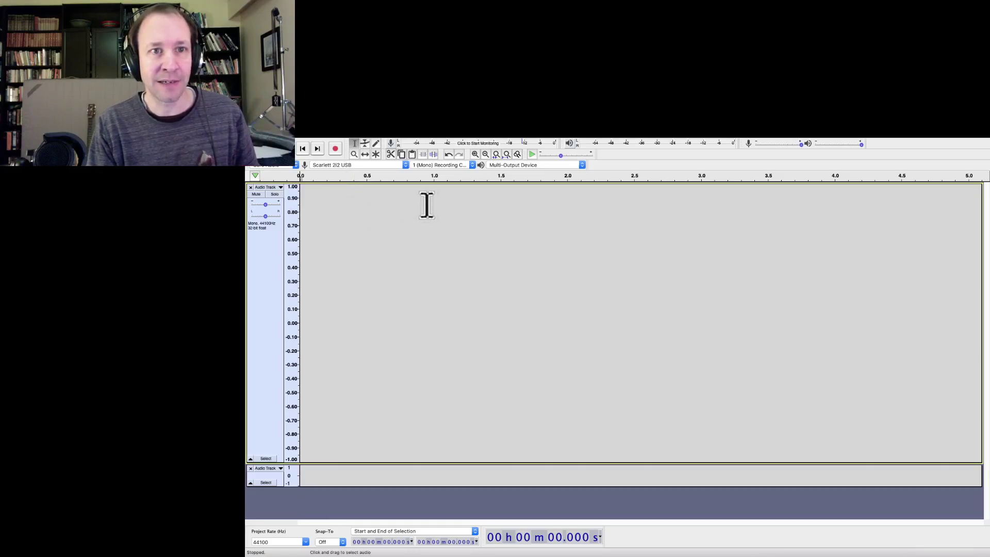
# Step: Record a sustained recorder note and place the cursor mid-note at about 3.654 s
pyautogui.click(335, 149)
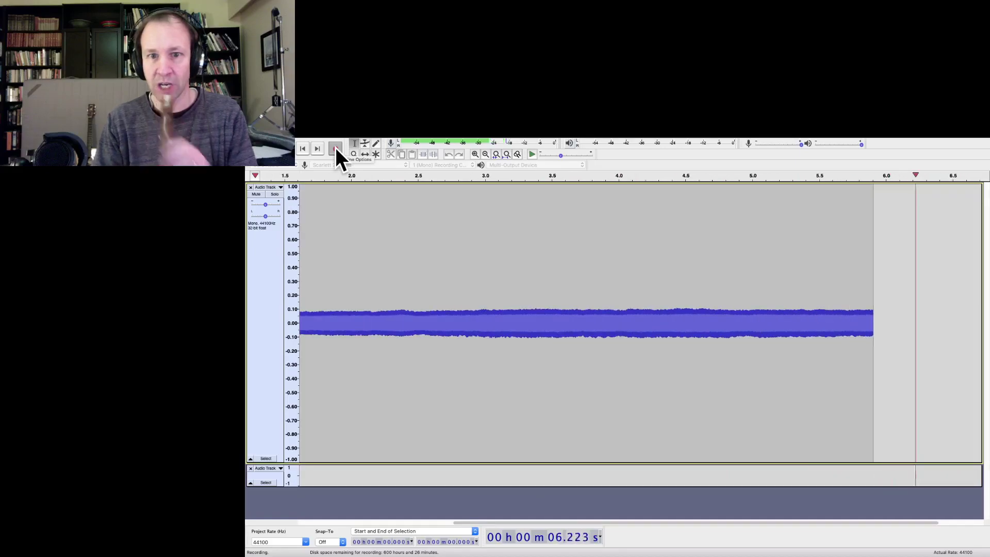
pyautogui.click(335, 148)
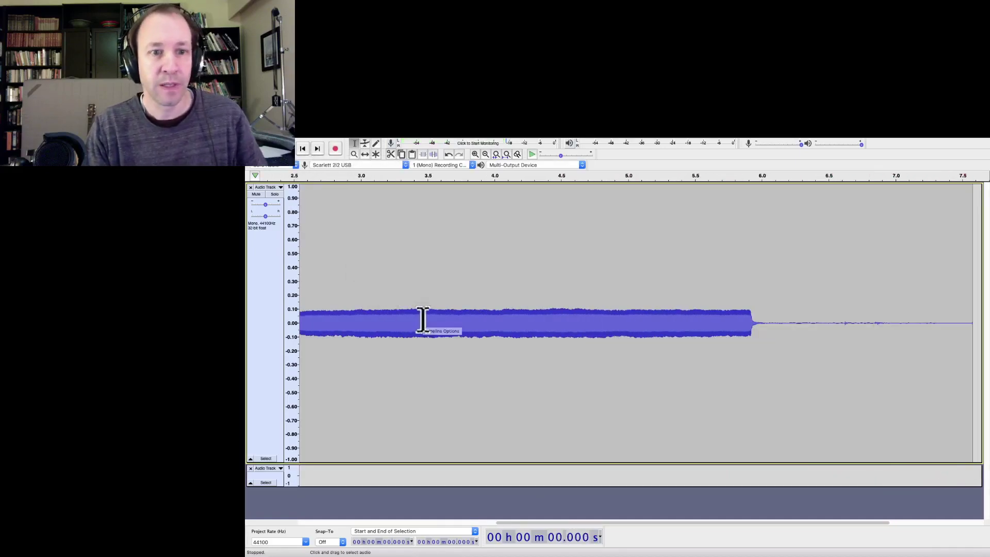
pyautogui.click(448, 271)
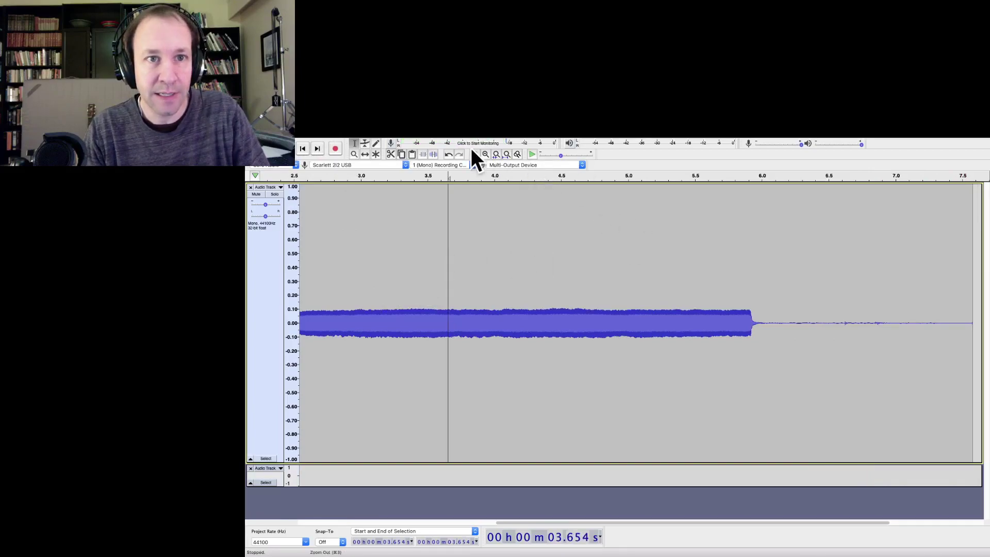
# Step: Zoom out once, then zoom in seven times until the note's cycles show around 3.654 s
pyautogui.click(484, 154)
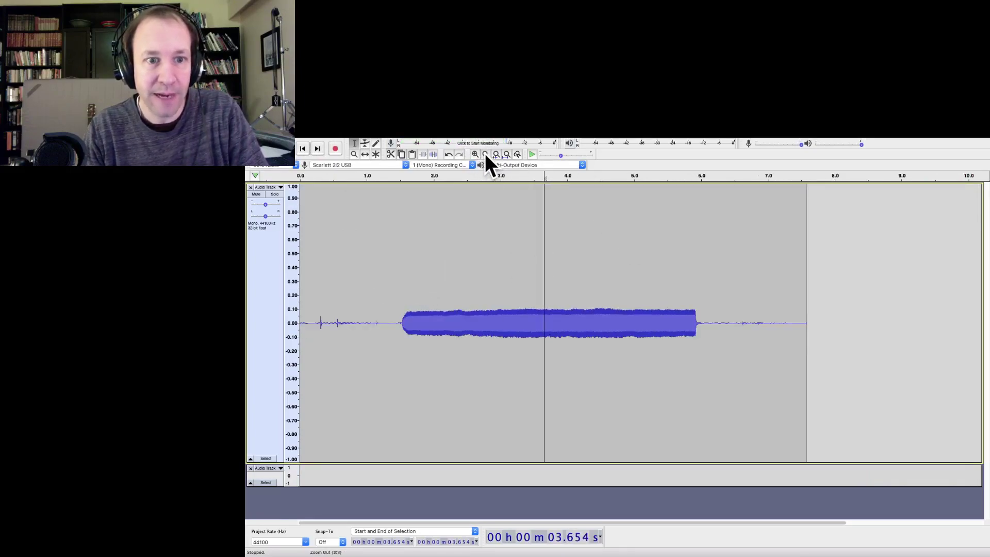
pyautogui.click(477, 154)
pyautogui.click(477, 154)
pyautogui.click(478, 154)
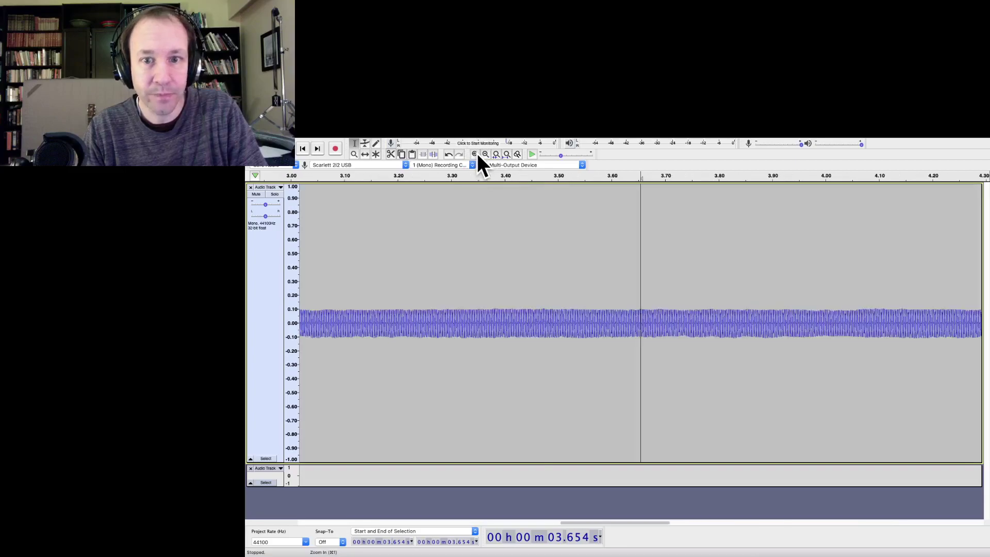
pyautogui.click(478, 154)
pyautogui.click(477, 154)
pyautogui.click(478, 154)
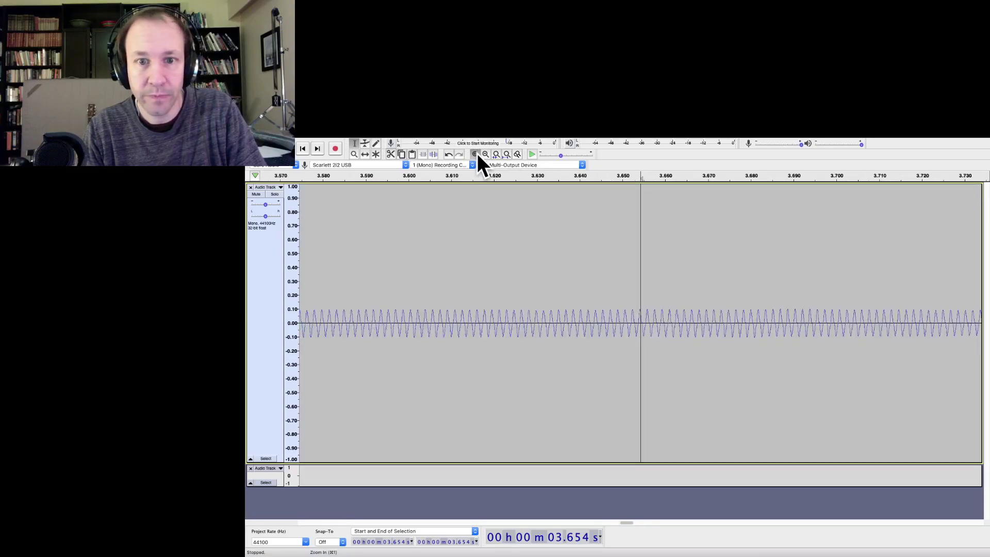
pyautogui.click(477, 155)
pyautogui.click(478, 154)
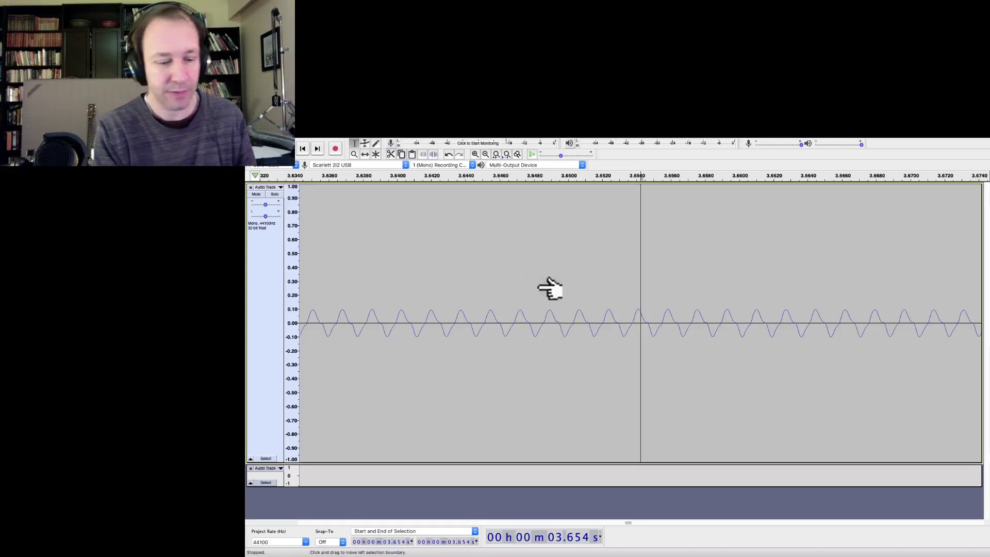
# Step: Undo the recorder-note take and zoom out until the ruler spans 0–10 s
pyautogui.hotkey('ctrl', 'z')
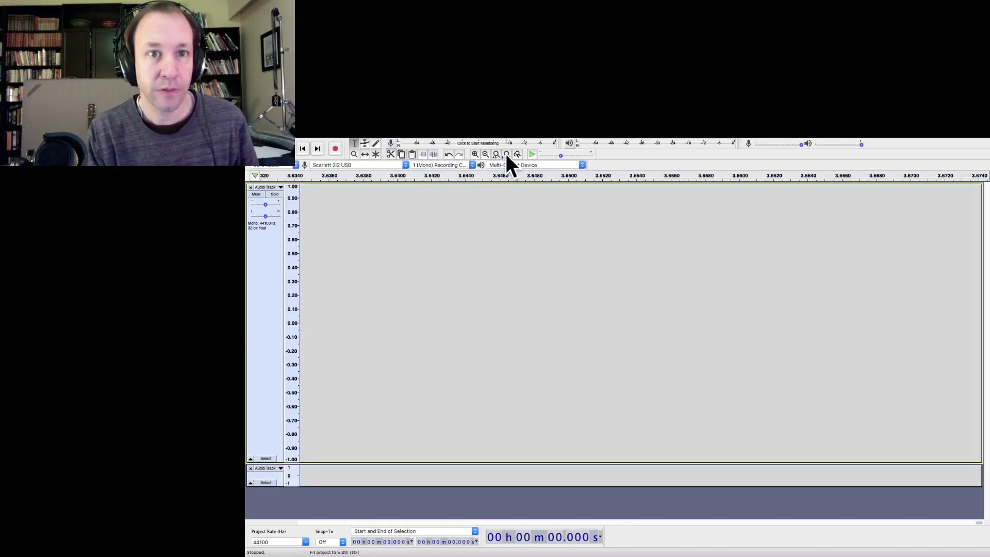
pyautogui.click(484, 154)
pyautogui.click(484, 154)
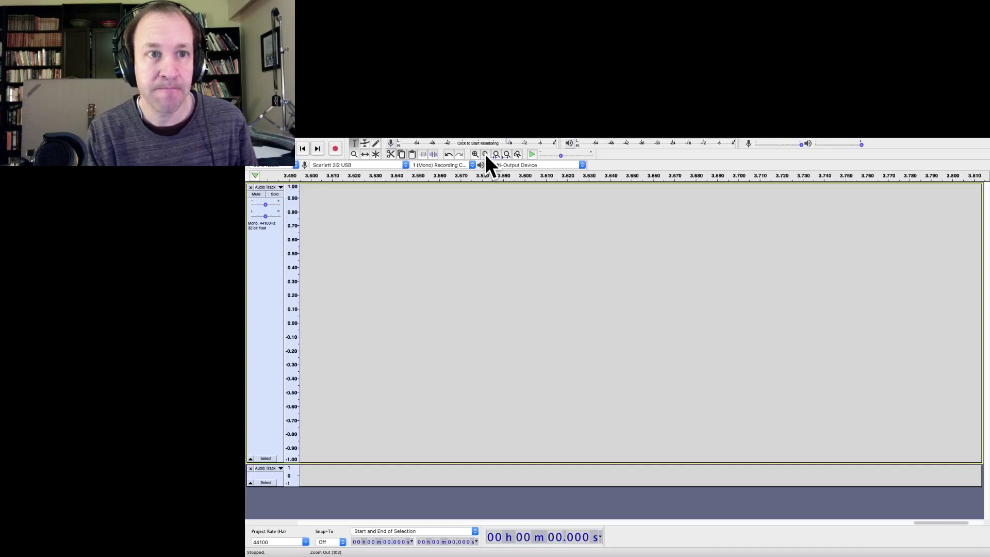
pyautogui.click(485, 153)
pyautogui.click(485, 154)
pyautogui.click(484, 154)
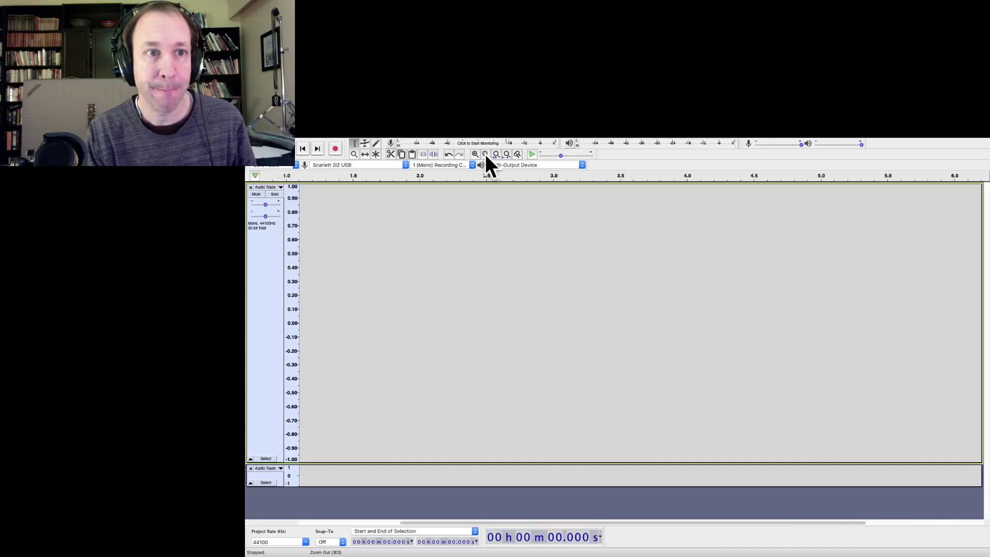
pyautogui.click(484, 154)
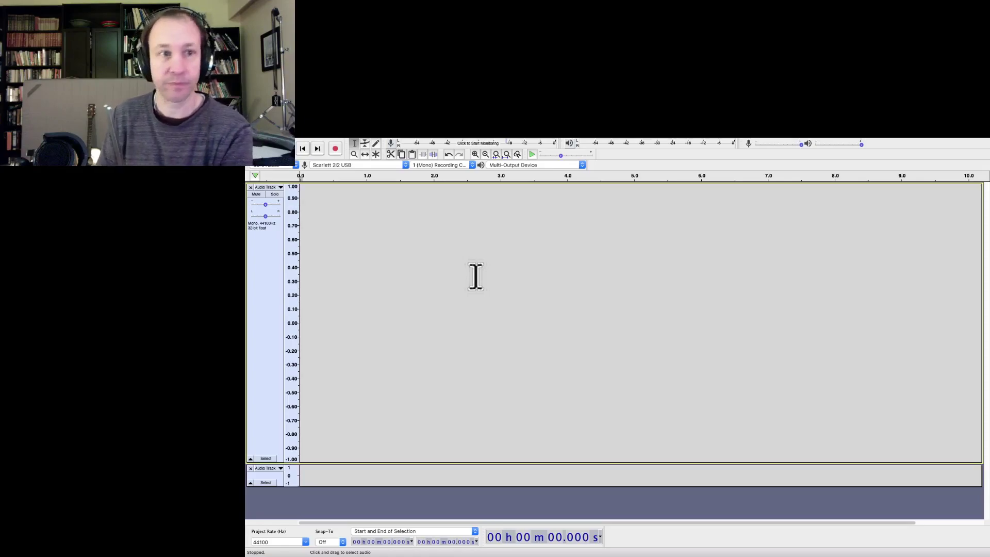
# Step: Record the tuning-fork tone, then delete everything from 6.246 s to the end
pyautogui.click(333, 149)
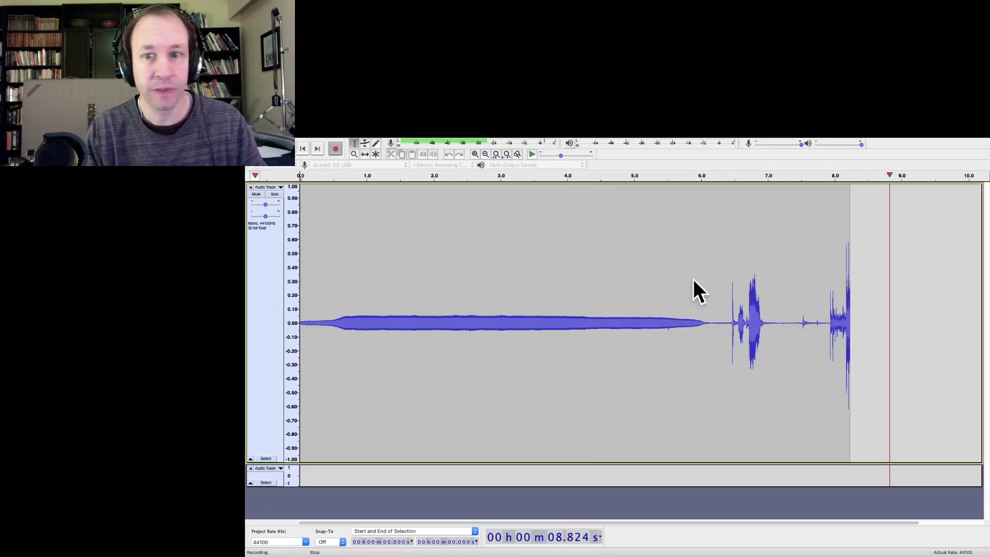
pyautogui.press('space')
pyautogui.click(715, 270)
pyautogui.click(767, 261)
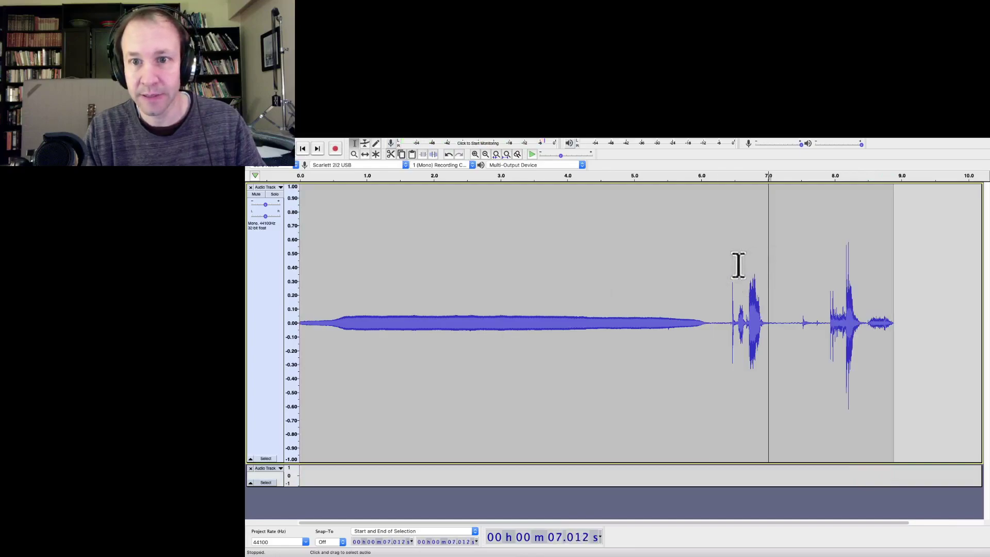
pyautogui.click(717, 272)
pyautogui.moveTo(717, 272); pyautogui.dragTo(919, 276)
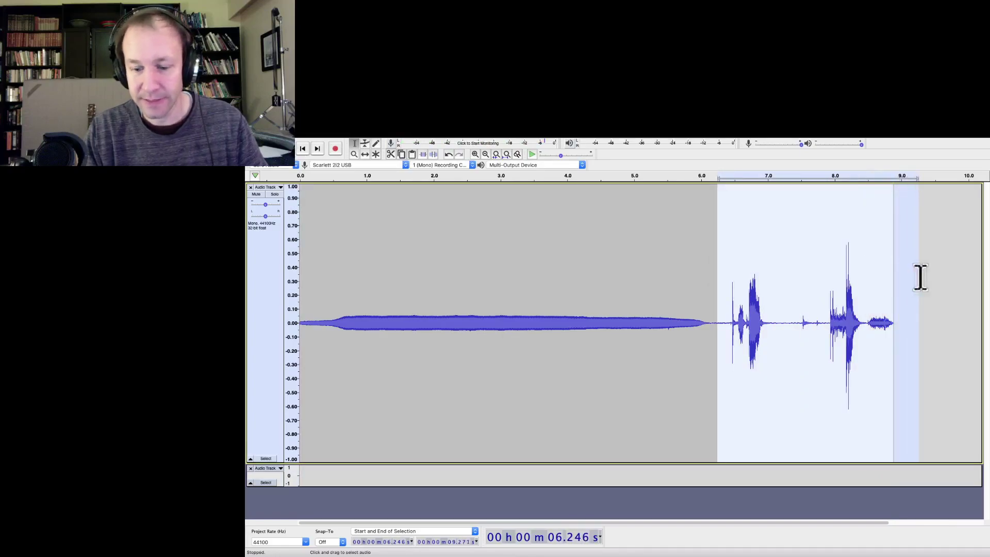
pyautogui.press('Delete')
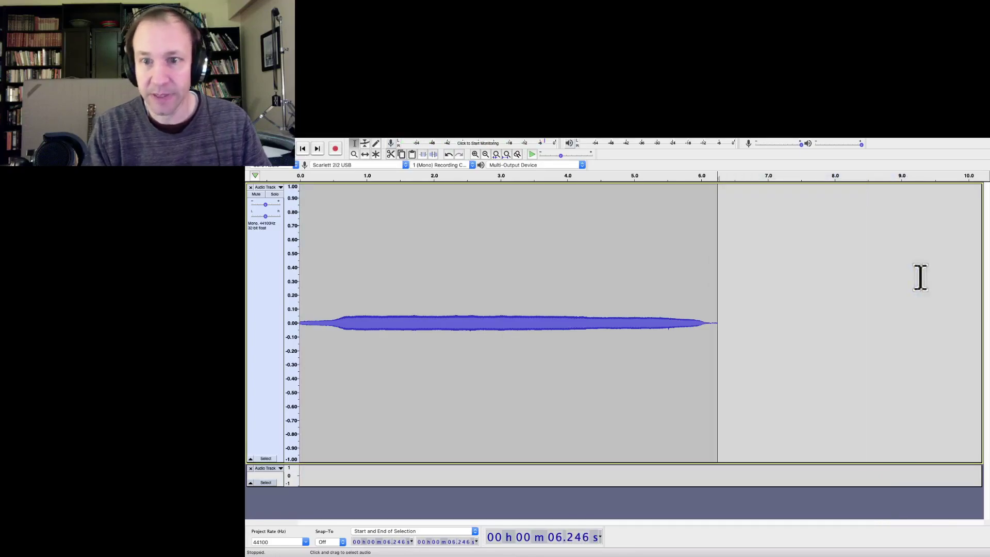
# Step: Place the cursor at 3.837 s and zoom in three times to reveal the sine cycles
pyautogui.click(556, 322)
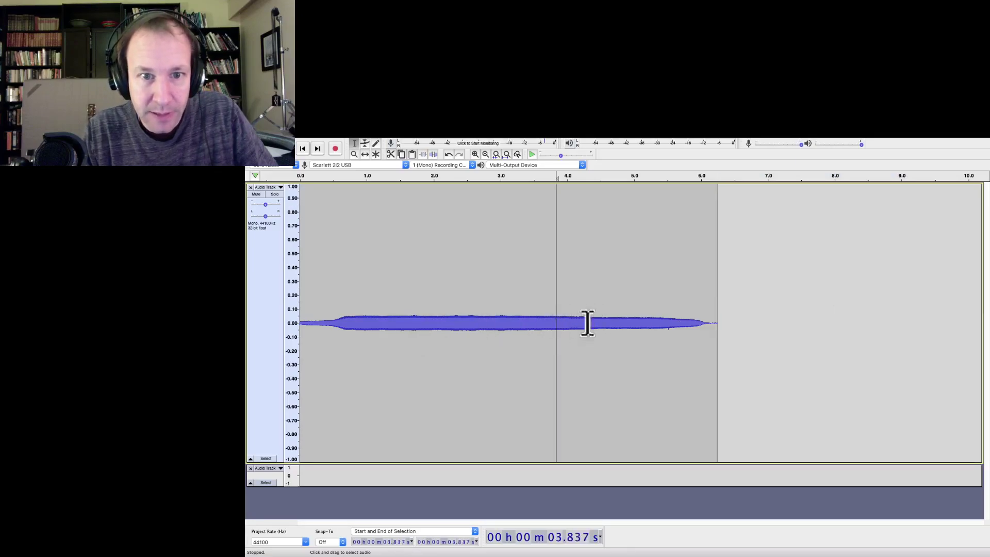
pyautogui.click(475, 154)
pyautogui.click(475, 154)
pyautogui.click(474, 154)
pyautogui.click(475, 153)
pyautogui.click(475, 154)
pyautogui.click(474, 153)
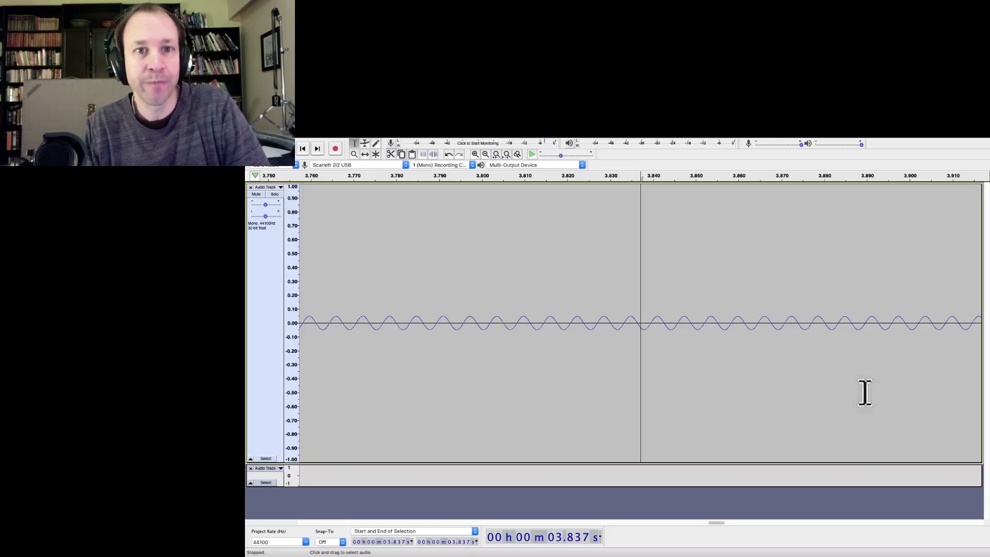
# Step: Bring the Preview lecture slides back to the front from the Dock
pyautogui.moveTo(246, 514)
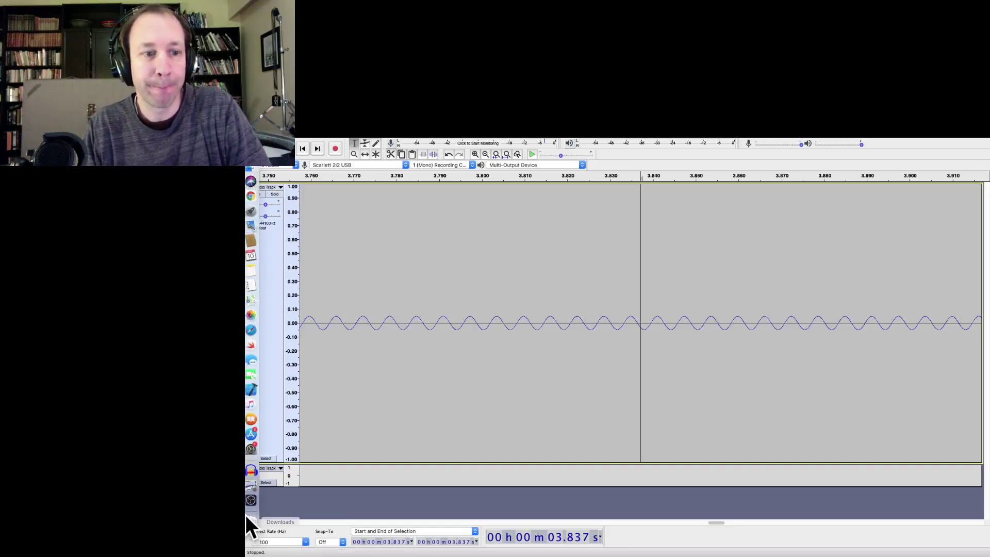
pyautogui.click(250, 485)
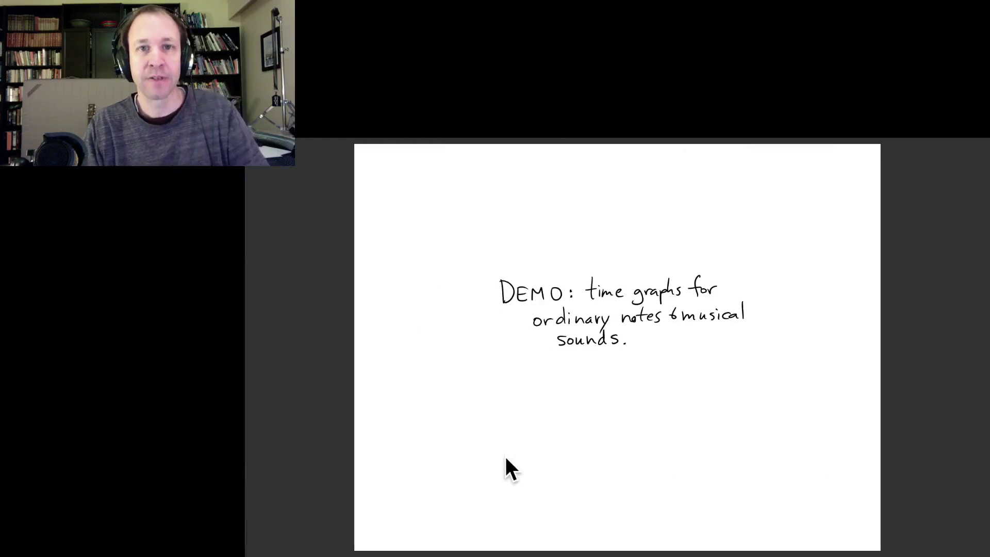